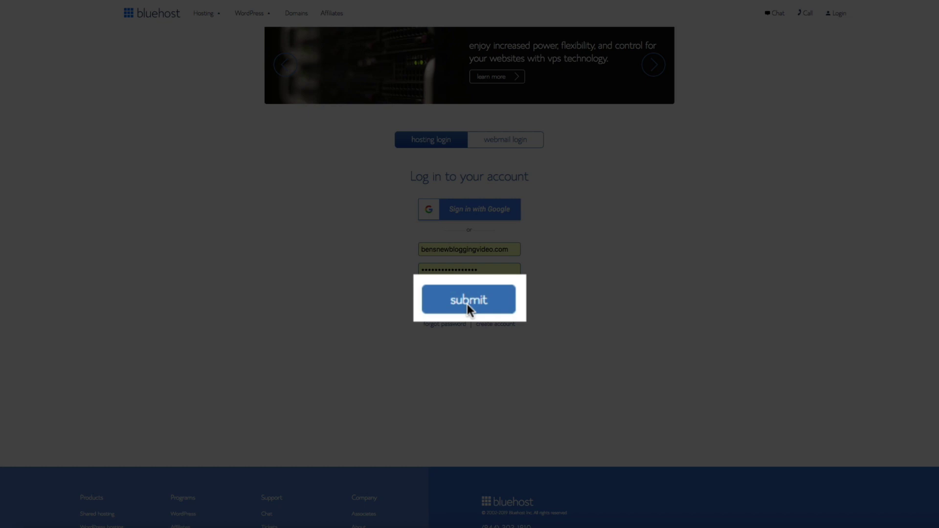
# Submit the hosting login to reach the dashboard listing the Bliss Photography site.
pyautogui.click(470, 314)
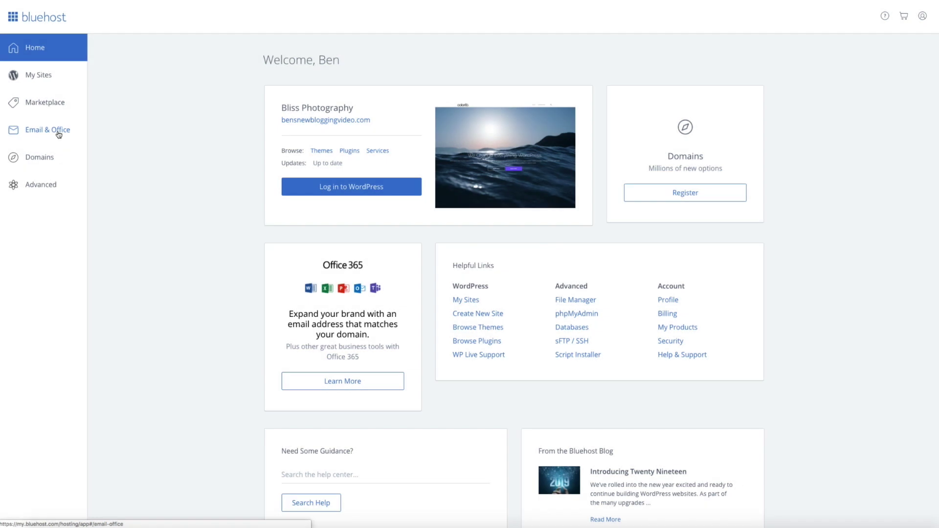
# Go to Email & Office and open Basic Email's options to reach the new-account form.
pyautogui.click(59, 132)
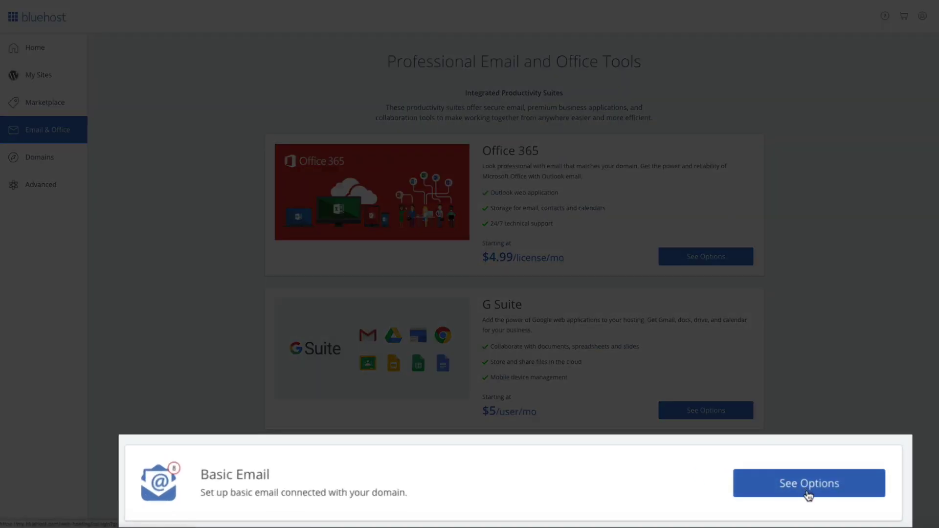
pyautogui.click(703, 497)
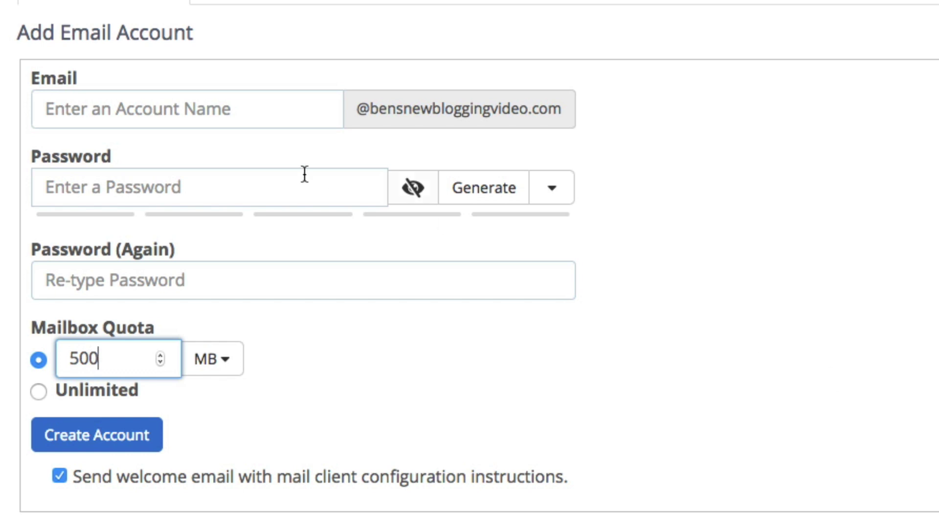
# Enter 'info' as the new email account's username on bensnewbloggingvideo.com.
pyautogui.click(92, 109)
pyautogui.write('info')
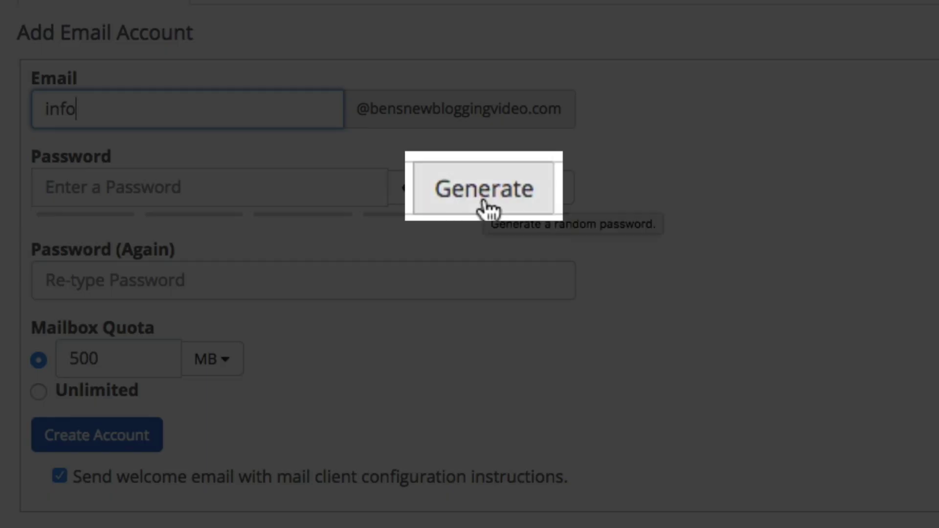
# Generate a strong password, paste it into the confirm field, and set mailbox quota to 250 MB.
pyautogui.click(485, 203)
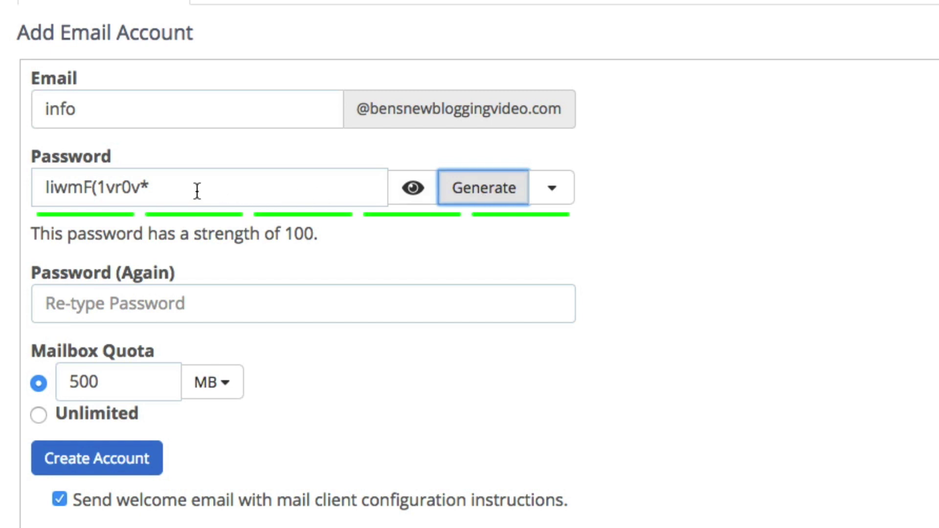
pyautogui.click(162, 188)
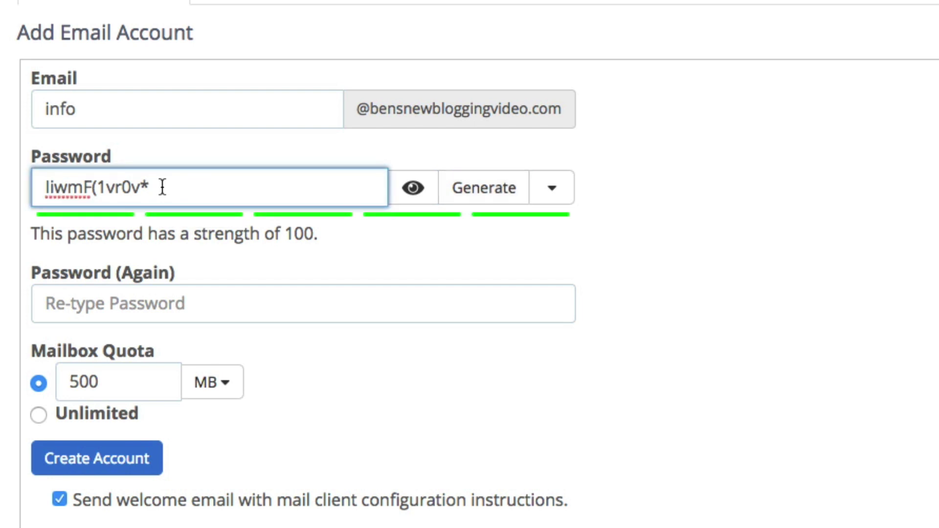
pyautogui.tripleClick(163, 187)
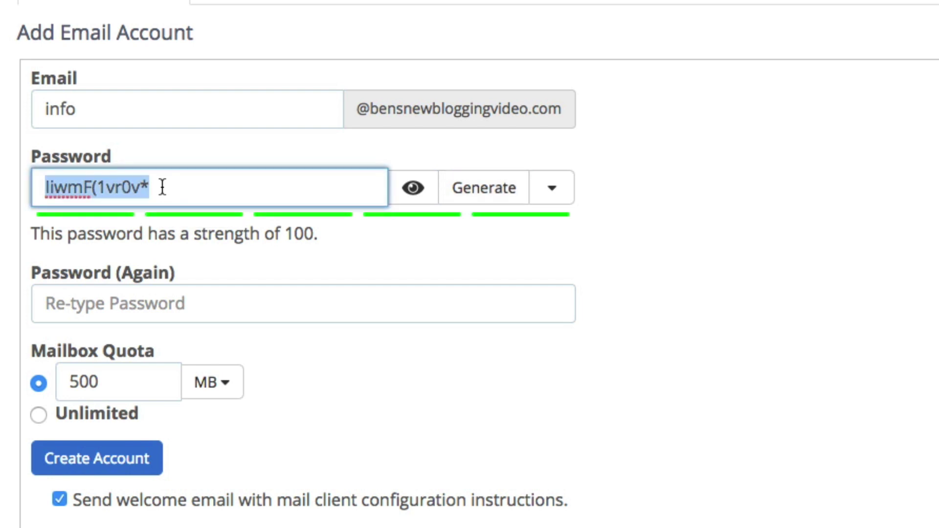
pyautogui.click(68, 306)
pyautogui.hotkey('ctrl', 'v')
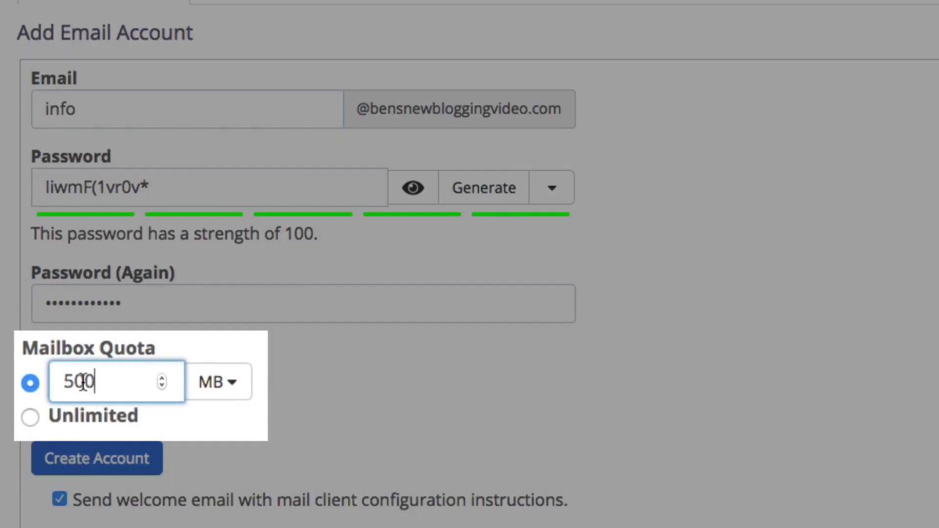
pyautogui.doubleClick(130, 382)
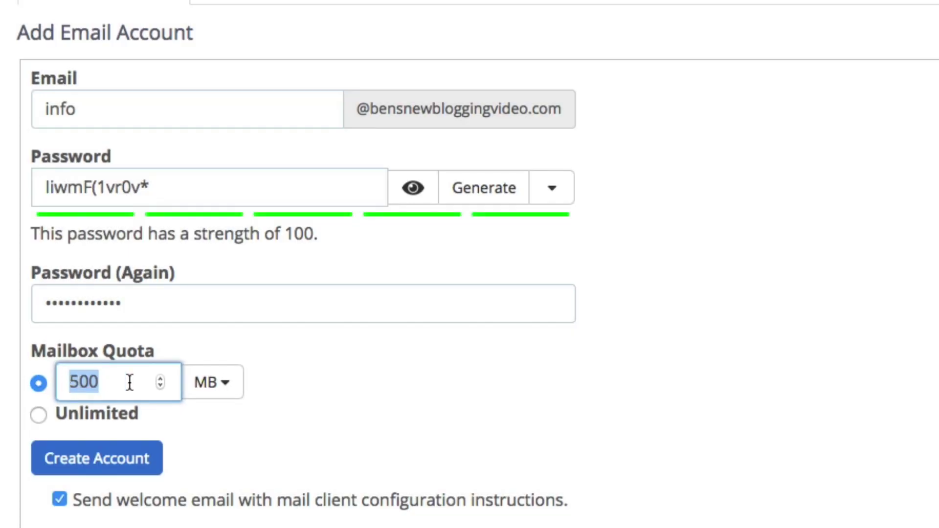
pyautogui.write('25')
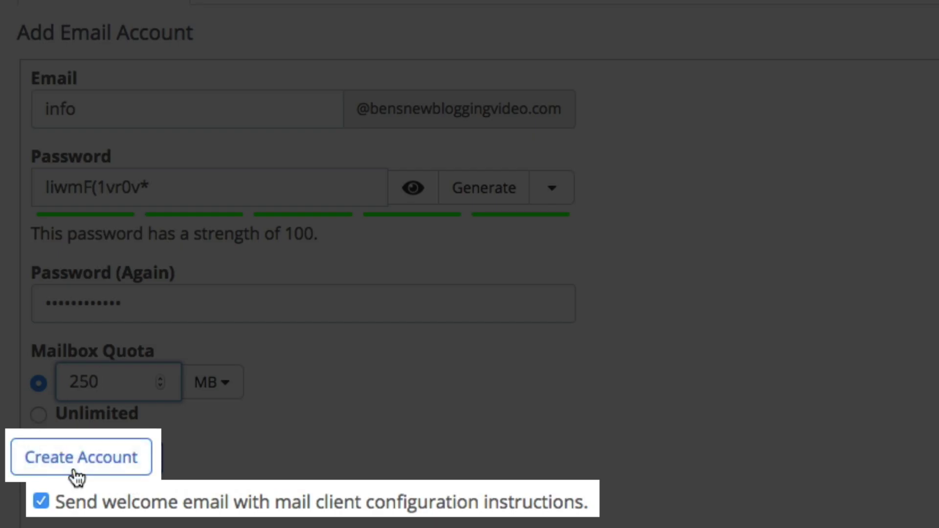
pyautogui.click(74, 472)
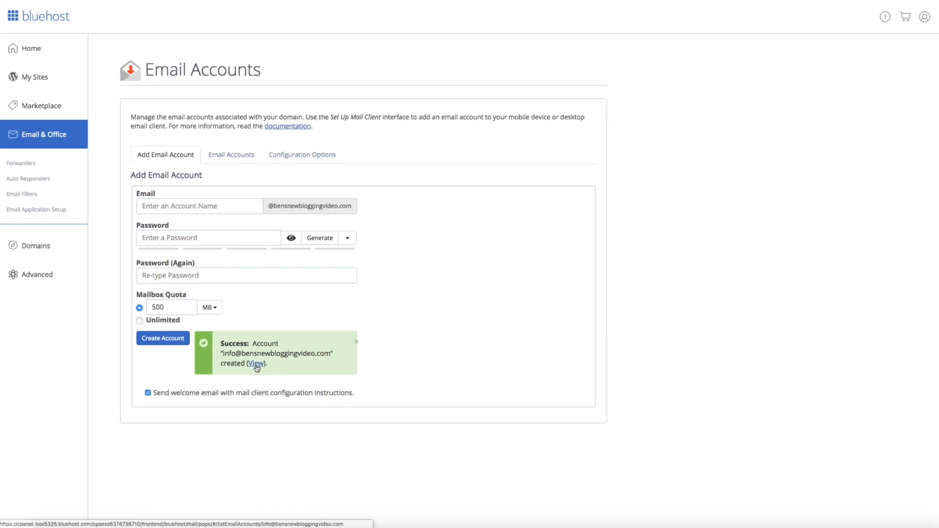
# View the new info account from the success message to reach its webmail login.
pyautogui.click(256, 364)
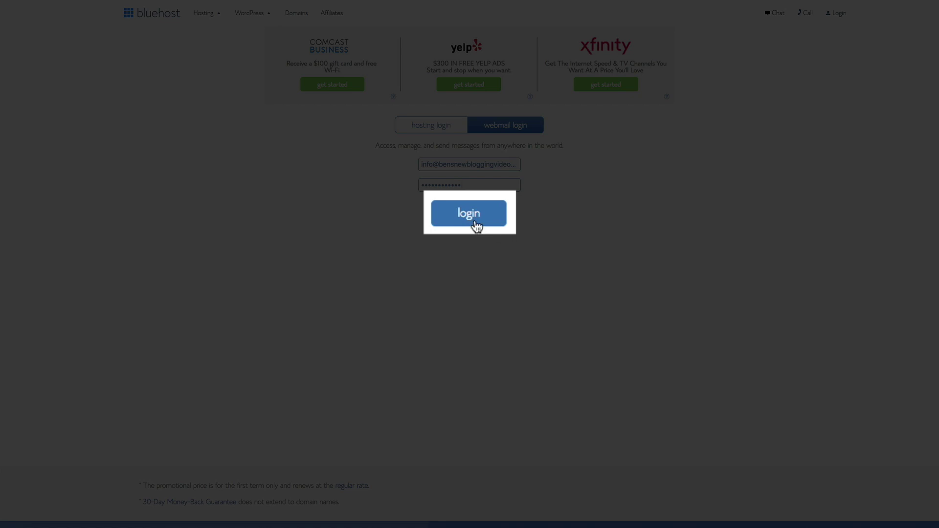
# Log in to webmail as the info account to reach the webmail application chooser.
pyautogui.click(473, 220)
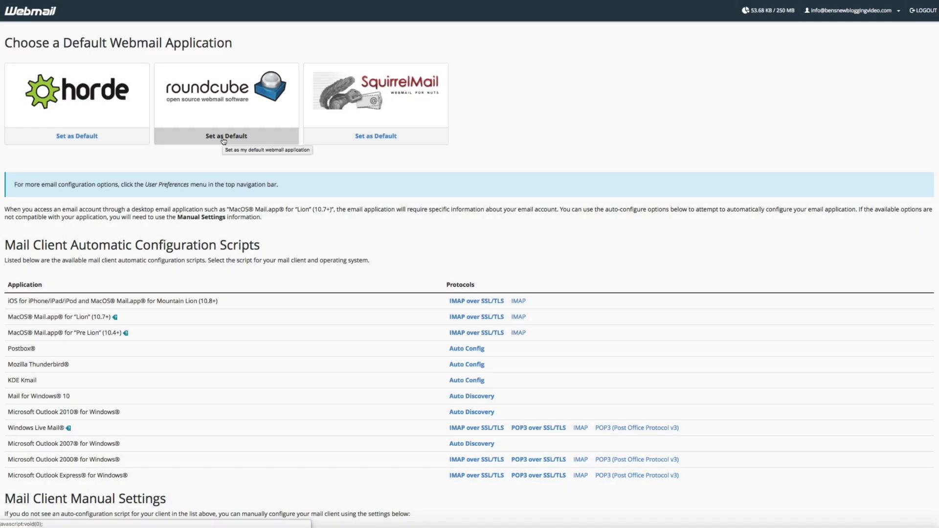
# Set Roundcube as the default webmail and open the info inbox in it.
pyautogui.click(223, 139)
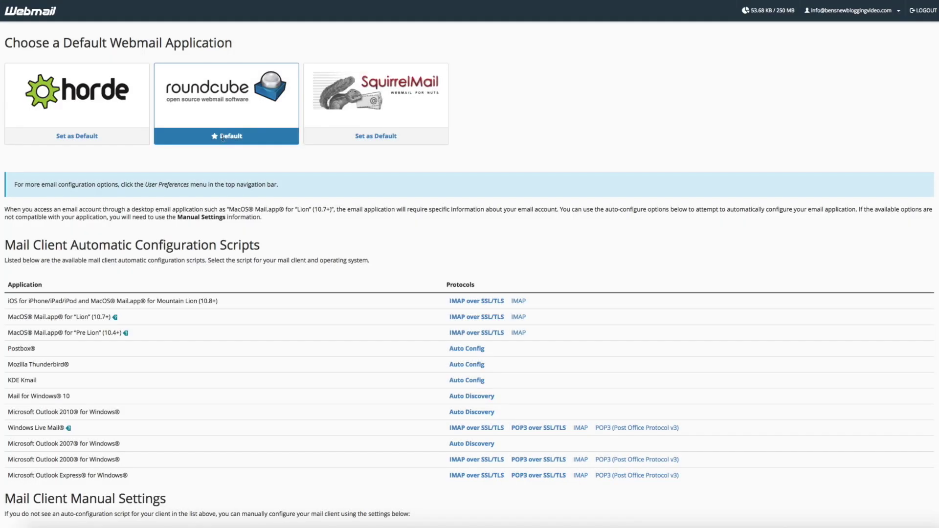
pyautogui.click(222, 138)
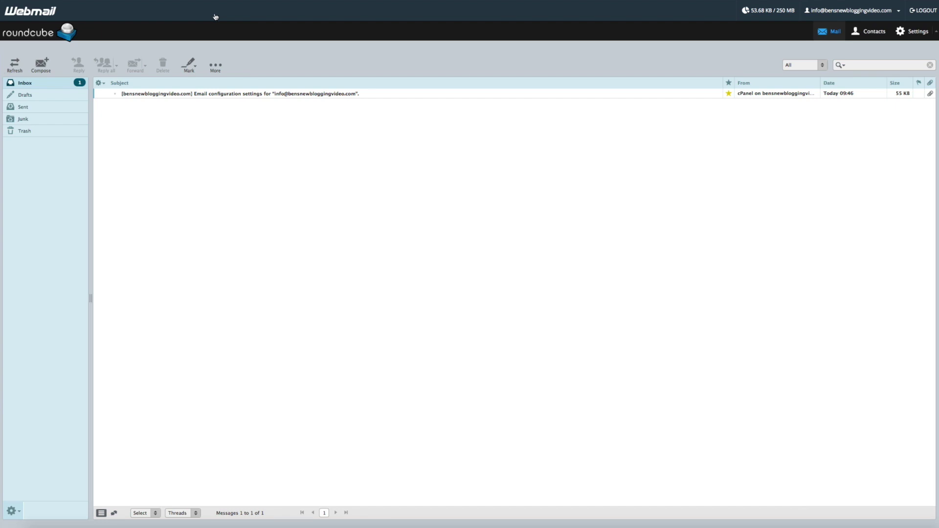
# Open the email configuration settings message in the Roundcube inbox.
pyautogui.click(223, 95)
pyautogui.doubleClick(224, 95)
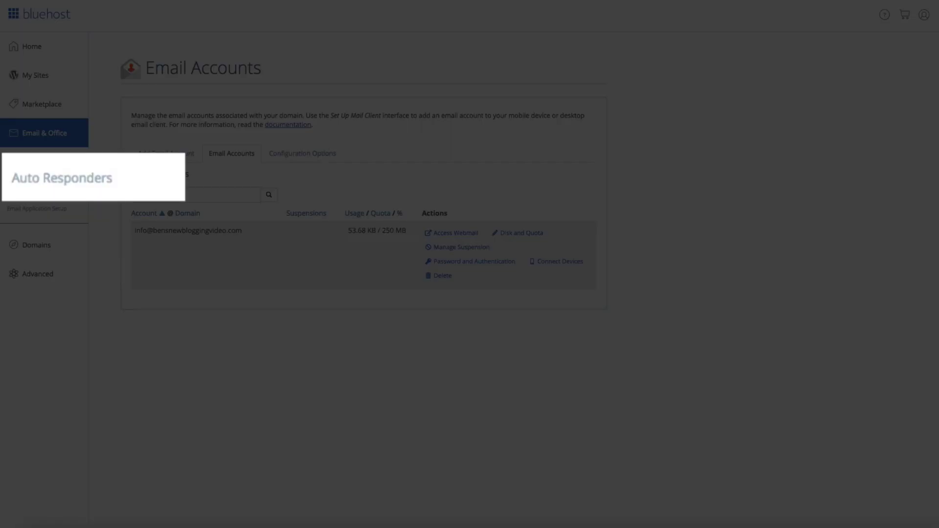
# Open Auto Responders and switch the Managing domain to bensnewbloggingvideo.com.
pyautogui.click(112, 182)
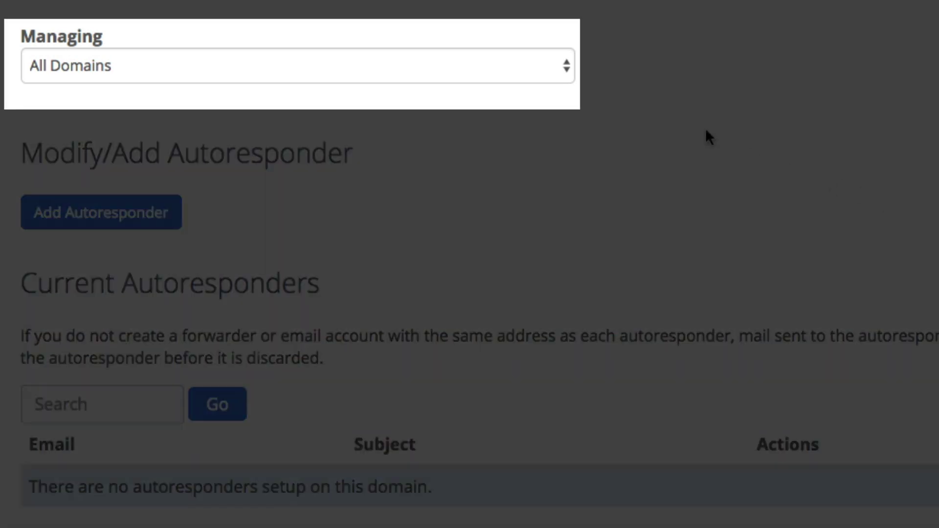
pyautogui.click(566, 71)
pyautogui.click(548, 84)
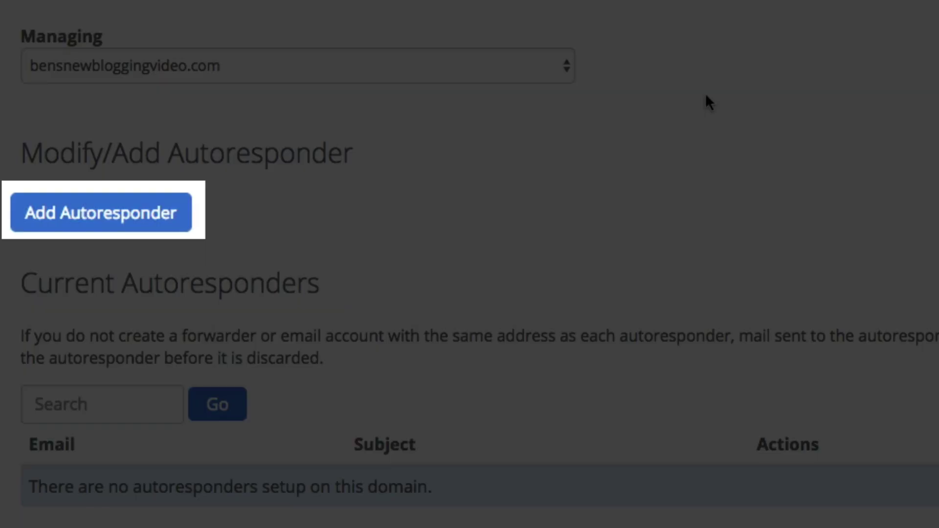
# Start a new autoresponder and move to its Interval field, leaving the character set at utf-8.
pyautogui.click(100, 227)
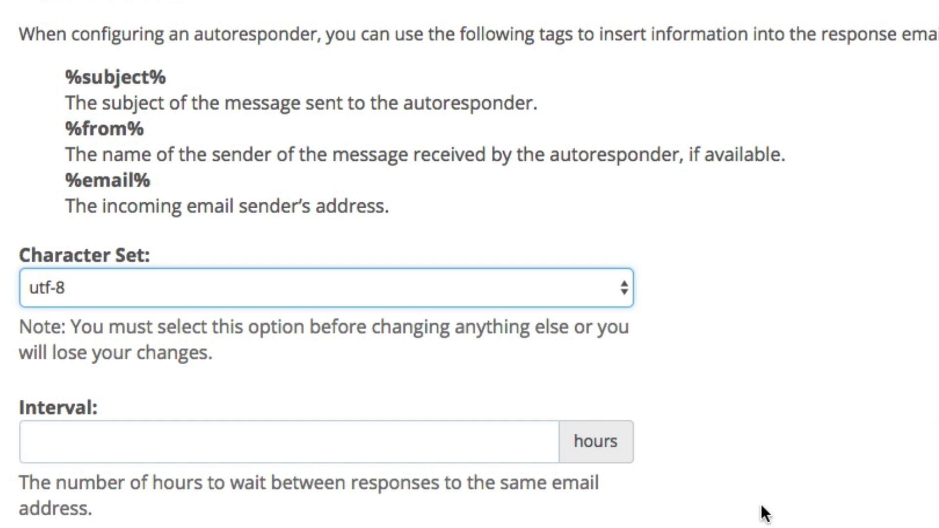
pyautogui.click(81, 446)
# Set the reply interval to 24 hours and the autoresponder mailbox to info.
pyautogui.write('24')
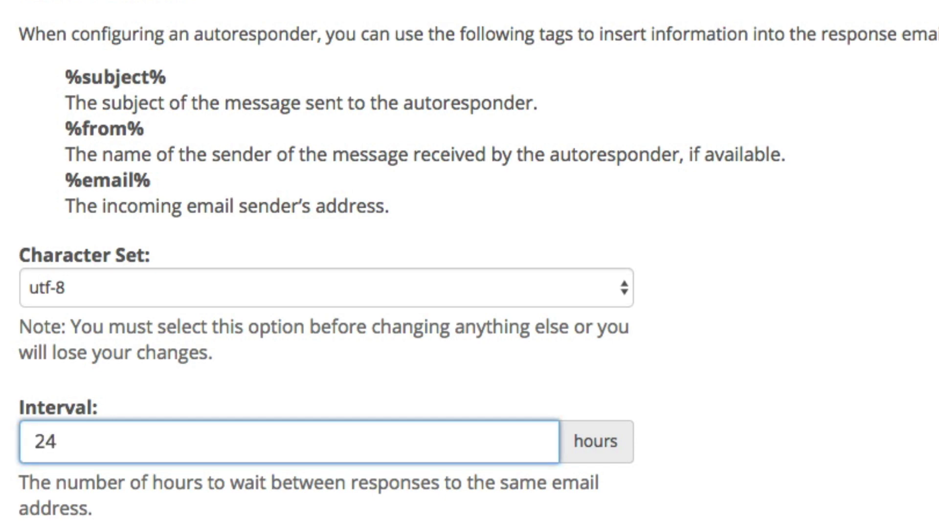
pyautogui.scroll(-10, 323, 264)
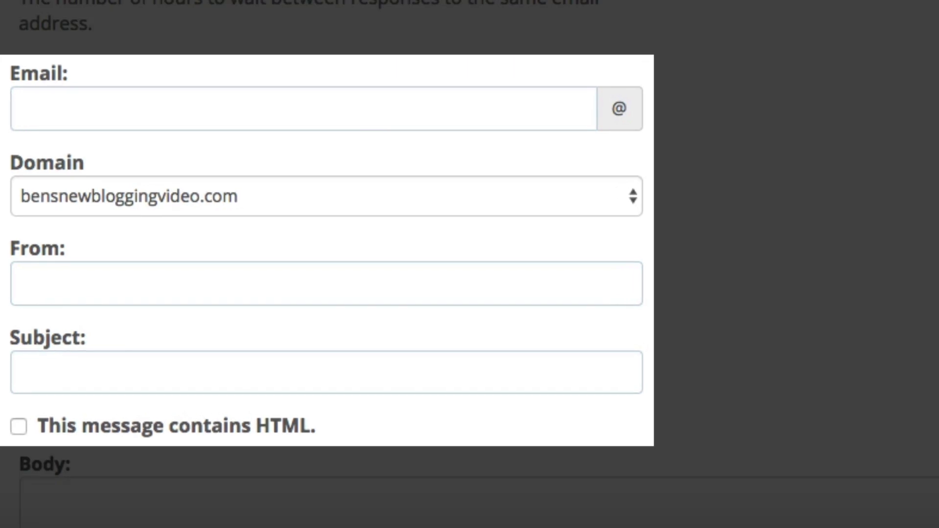
pyautogui.click(48, 114)
pyautogui.write('info')
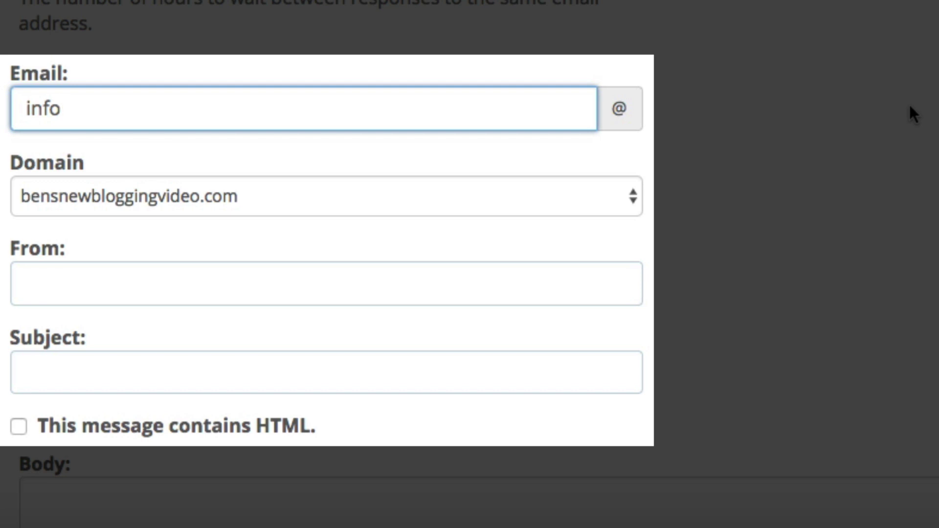
# Fill in the sender's name and the subject 'Thanks for reaching out!'.
pyautogui.click(51, 289)
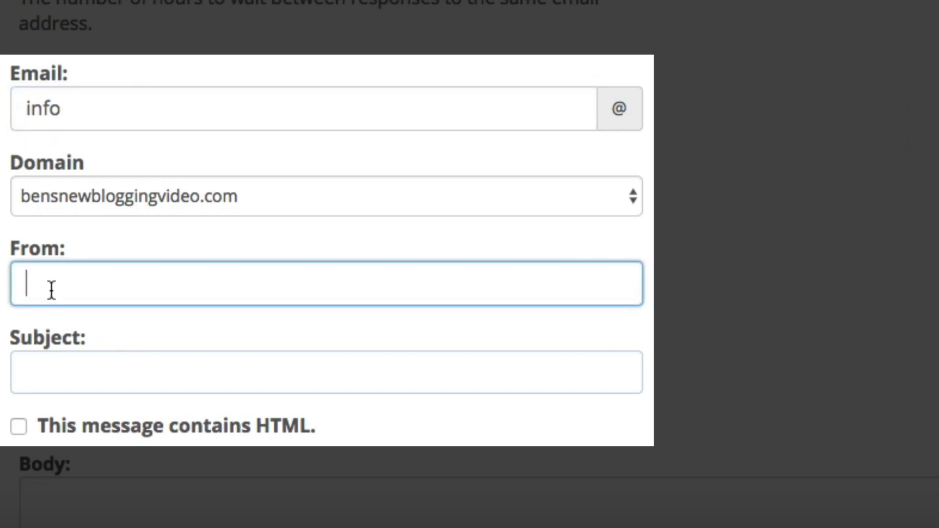
pyautogui.write('Ben')
pyautogui.click(41, 379)
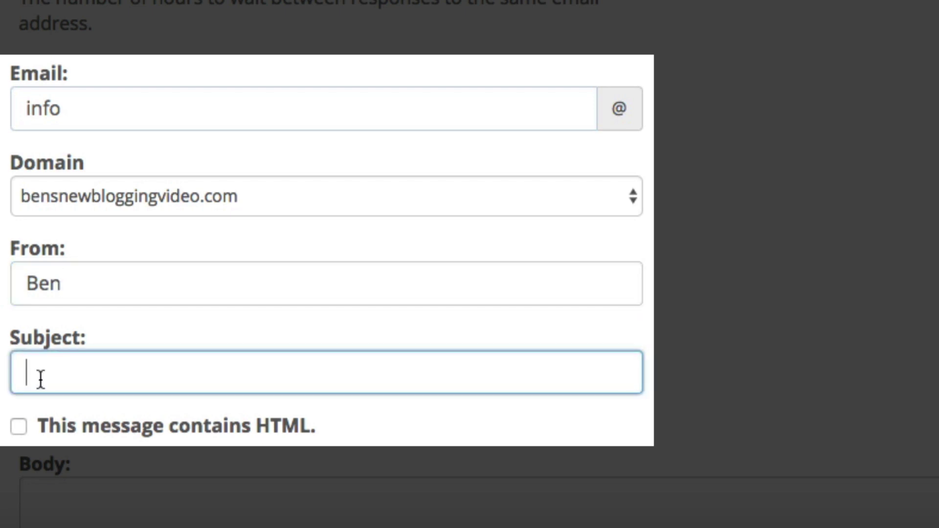
pyautogui.write('Thanks for reachi')
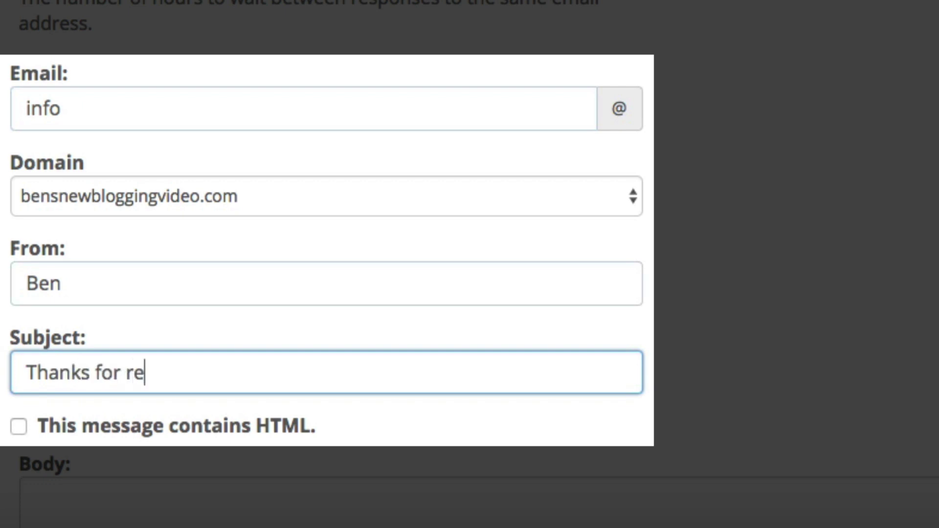
pyautogui.write('ng out!')
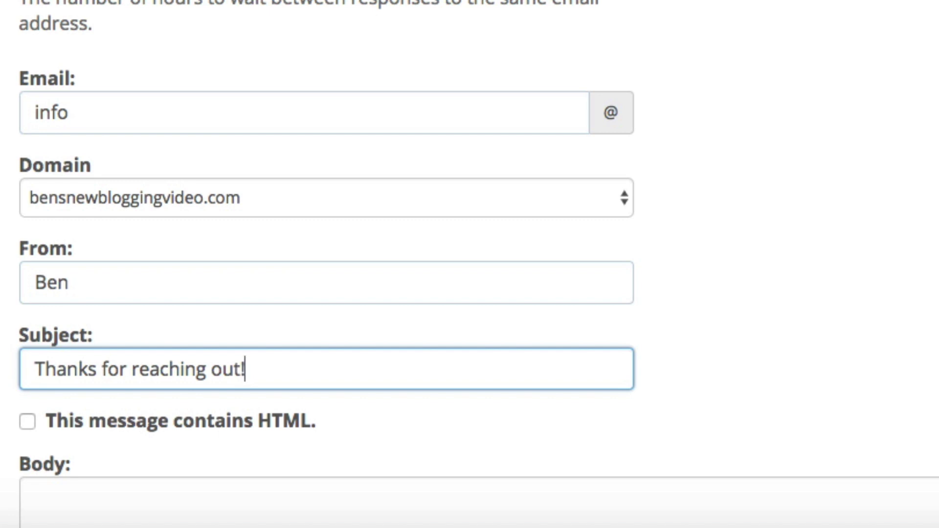
# Paste the prepared thank-you and newsletter message into Body, spacing the first two paragraphs.
pyautogui.scroll(-10, 470, 265)
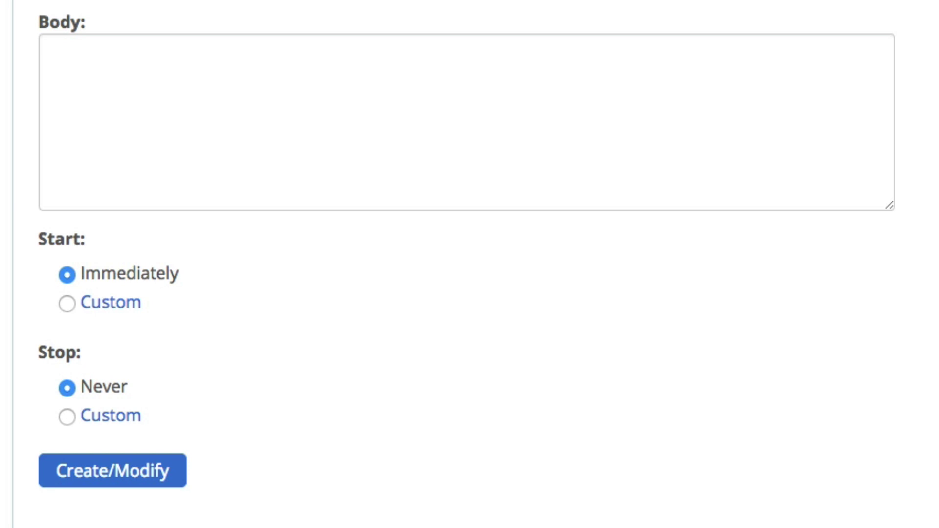
pyautogui.click(74, 59)
pyautogui.write("Hello and thanks for your email! Yes, this is an automated response, but you’ll receive a personal reply from me within 24-48 hours. In the meantime, did you know I have a weekly / monthly newsletter? Yep, you heard that right! A weekly dose of all your favorite content sent right to your inbox. To ensure you don’t miss out on all the good stuff, sign up for our newsletter here. Like I said, I'll be sure to get back to you within a day or so. Thanks,")
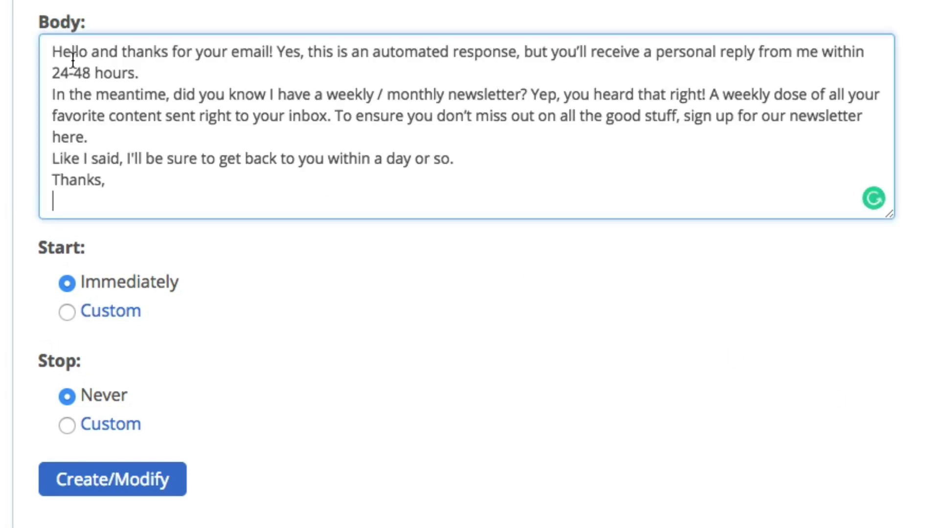
pyautogui.click(141, 74)
pyautogui.press('Return')
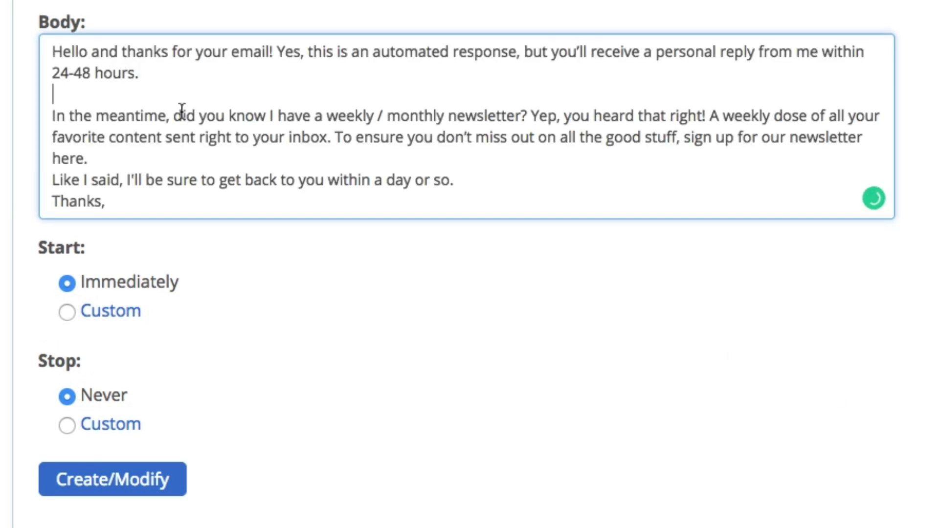
pyautogui.click(110, 153)
pyautogui.press('Return')
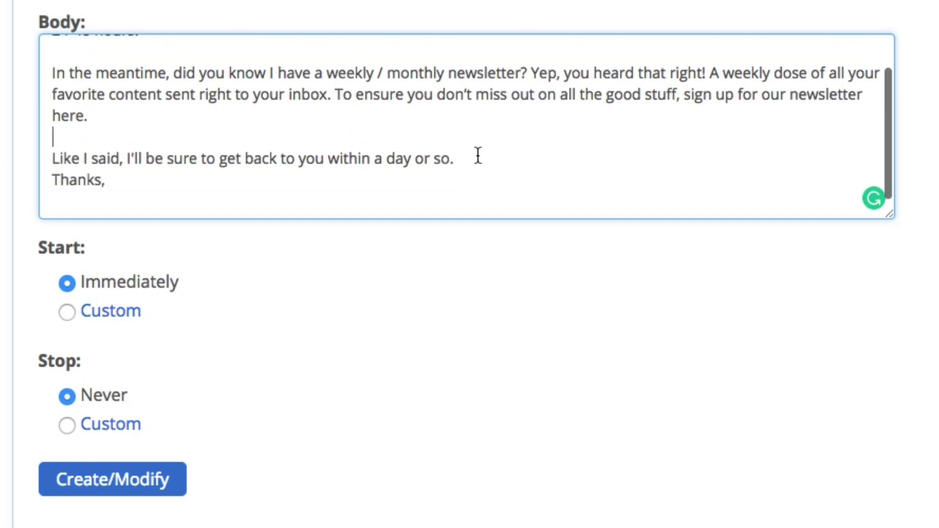
# Add a blank line before the sign-off, sign the sender's name under 'Thanks,', and enlarge the box.
pyautogui.click(479, 155)
pyautogui.press('Return')
pyautogui.click(140, 205)
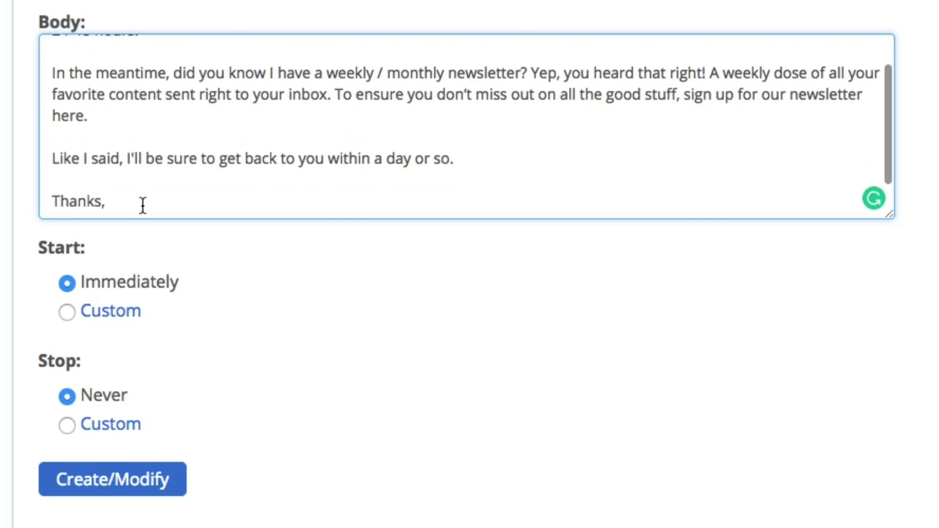
pyautogui.press('Return')
pyautogui.press('Return')
pyautogui.write('Ben')
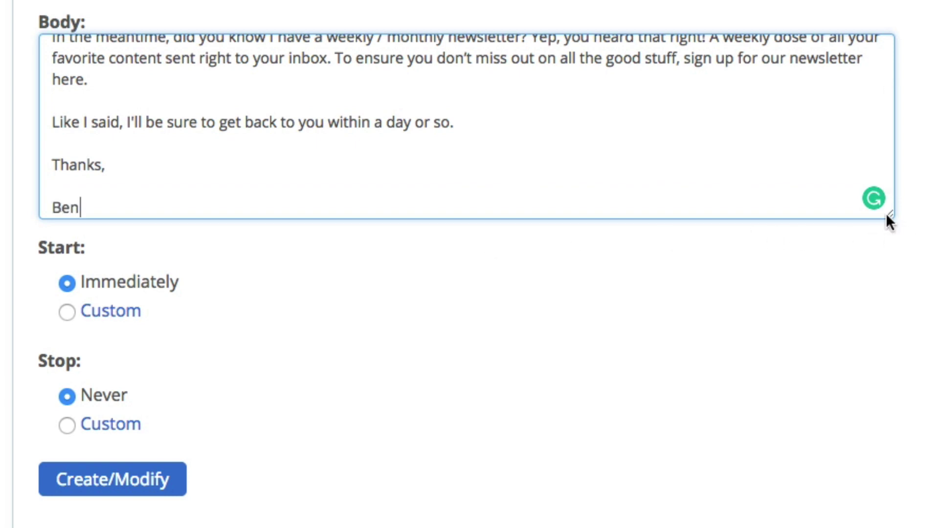
pyautogui.moveTo(887, 213); pyautogui.dragTo(903, 318)
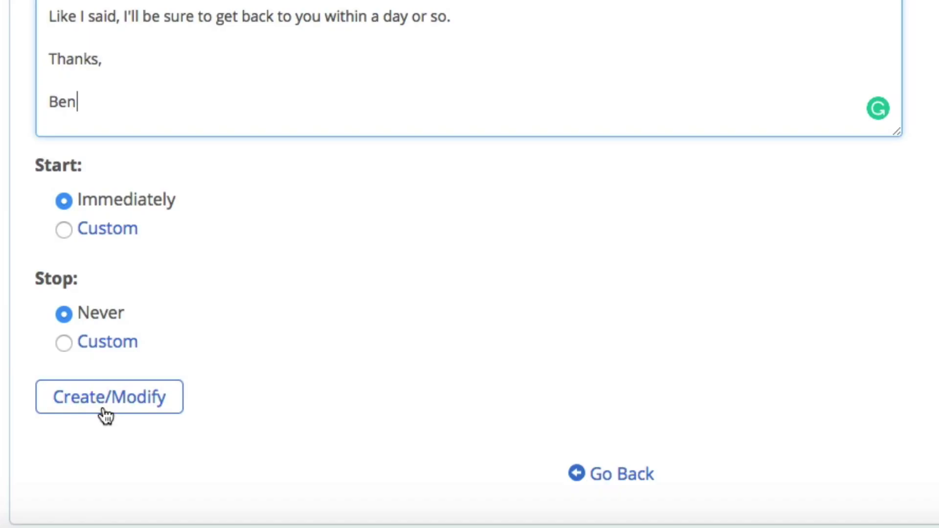
# Create the autoresponder for the info mailbox with the configured settings.
pyautogui.click(104, 416)
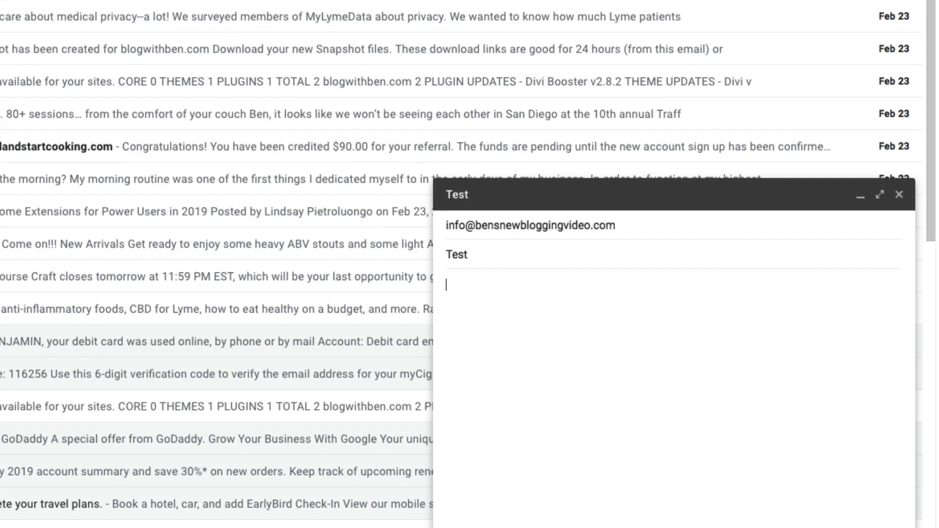
# Write the test email body: a greeting, 'This is a test.', and a 'Thanks,' sign-off with the sender's name.
pyautogui.write('Hey Ben,')
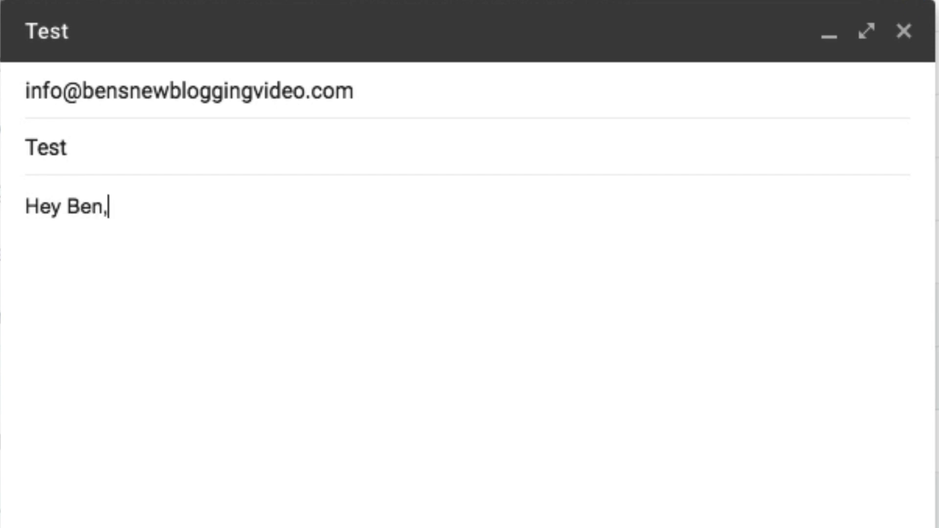
pyautogui.press('Return')
pyautogui.press('Return')
pyautogui.write('This')
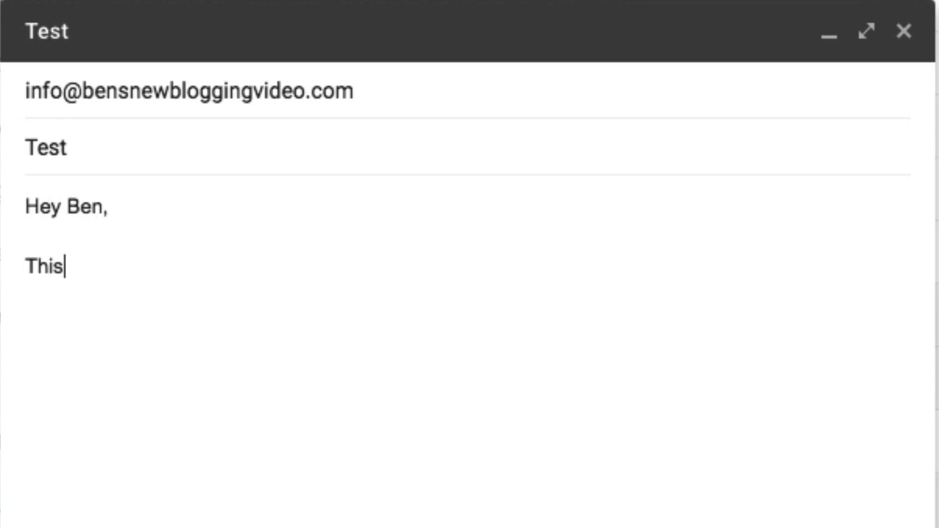
pyautogui.write(' is a test.')
pyautogui.press('Return')
pyautogui.press('Return')
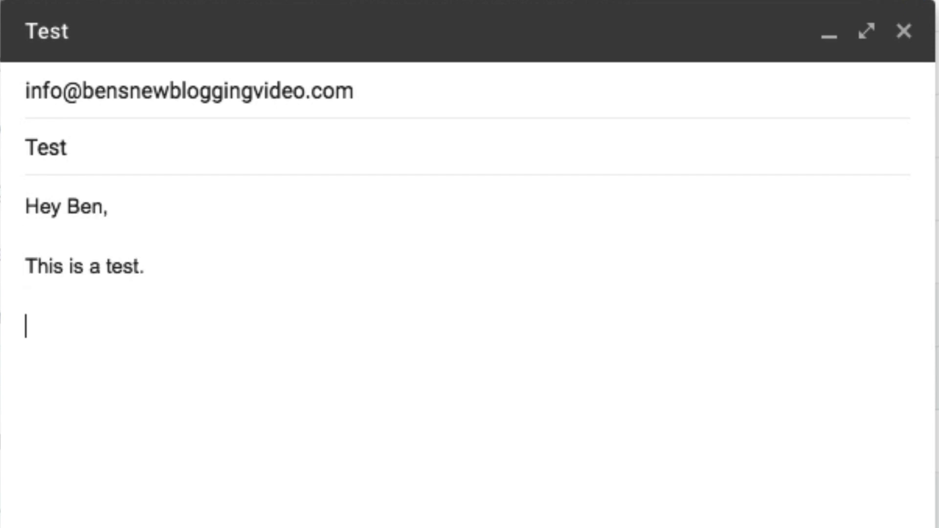
pyautogui.write('Thanks,')
pyautogui.press('Return')
pyautogui.press('Return')
pyautogui.write('Ben')
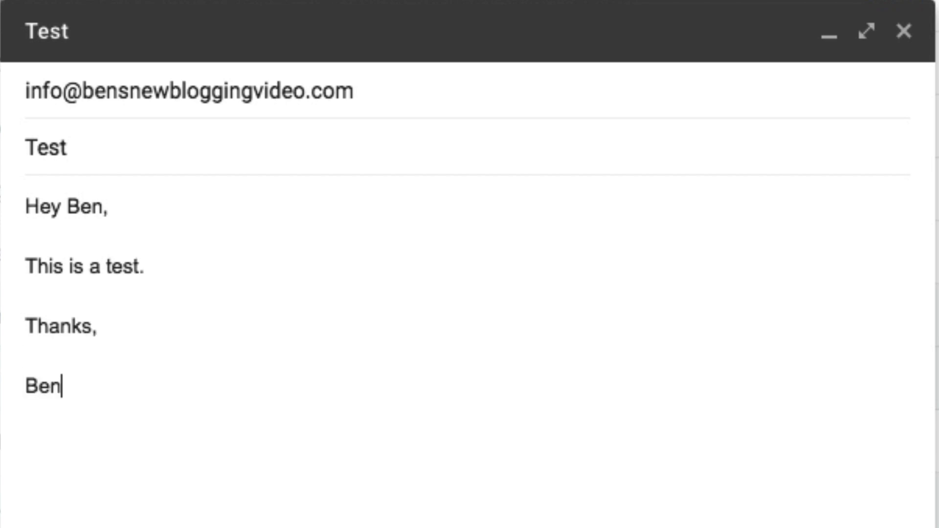